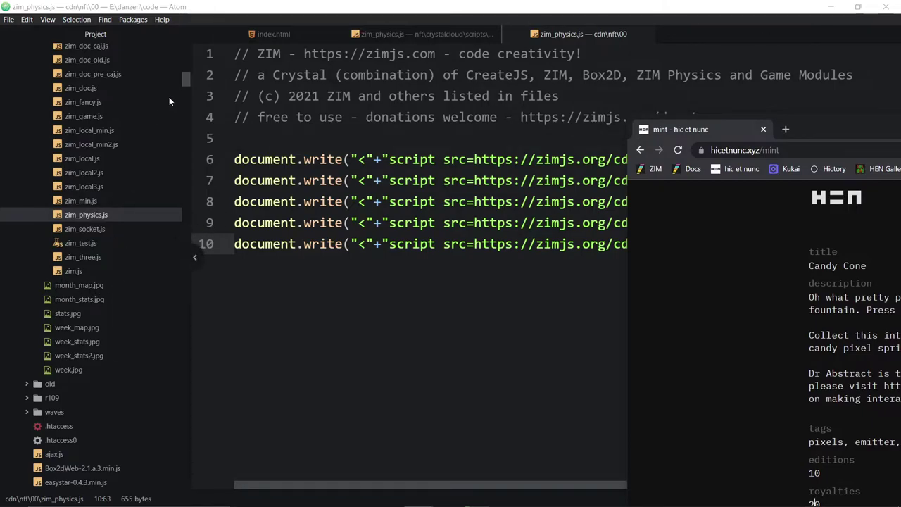
Collapse the crystalcloud and candycone folders under nft in the project tree and find the zip files
left_click(183, 78)
scroll(181, 79, "down", 3)
scroll(181, 78, "up", 10)
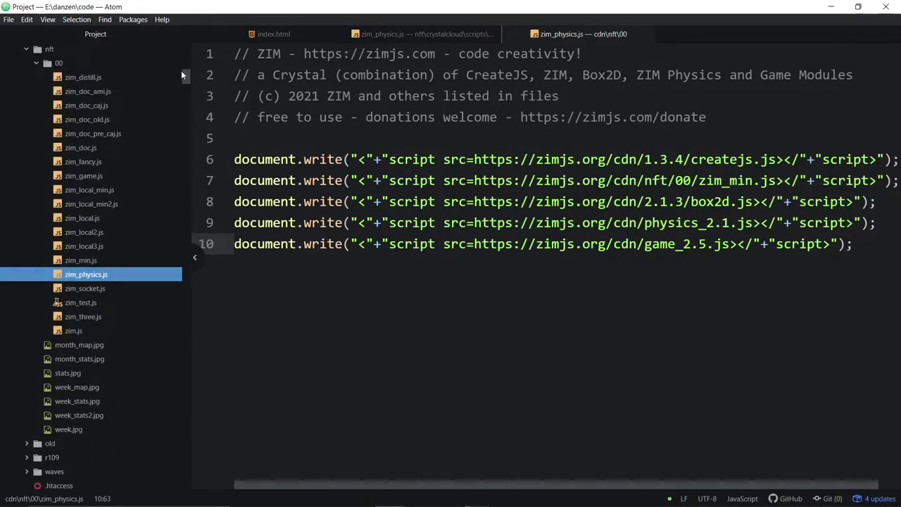
scroll(181, 120, "down", 15)
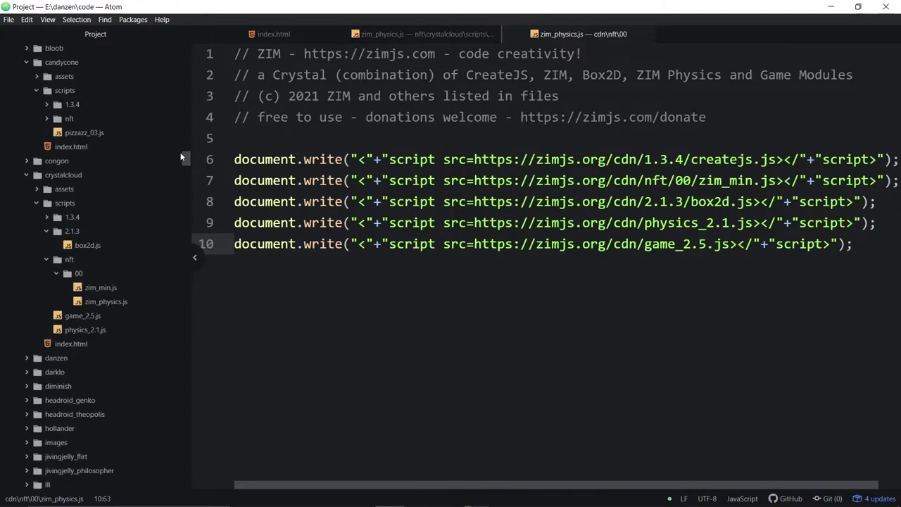
scroll(183, 146, "down", 3)
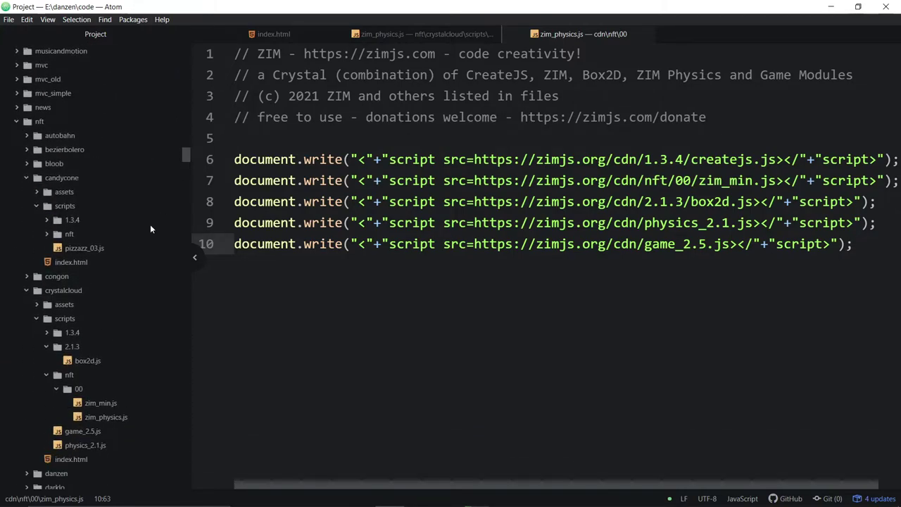
left_click(46, 294)
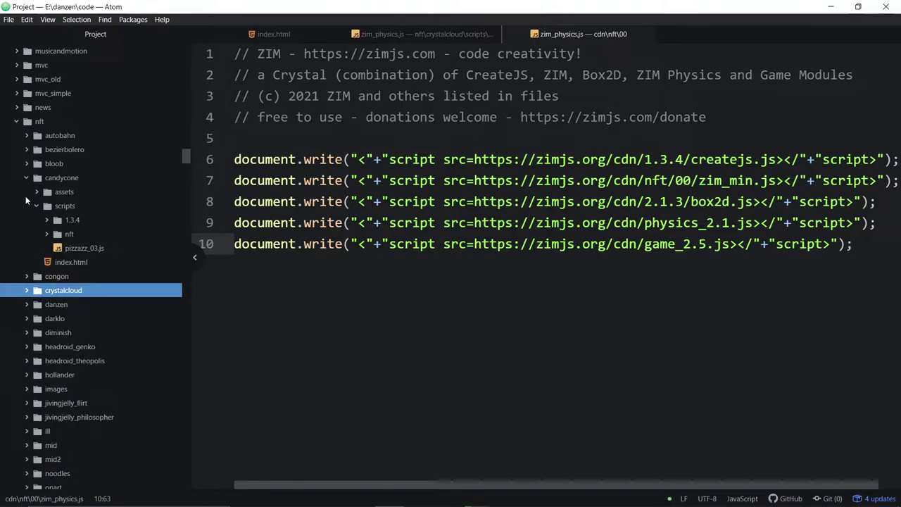
left_click(23, 180)
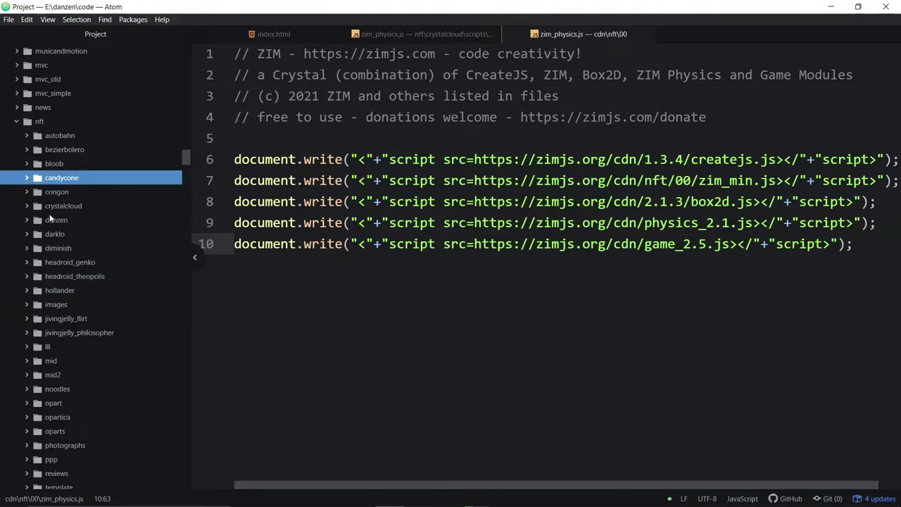
scroll(60, 270, "down", 4)
scroll(59, 268, "down", 12)
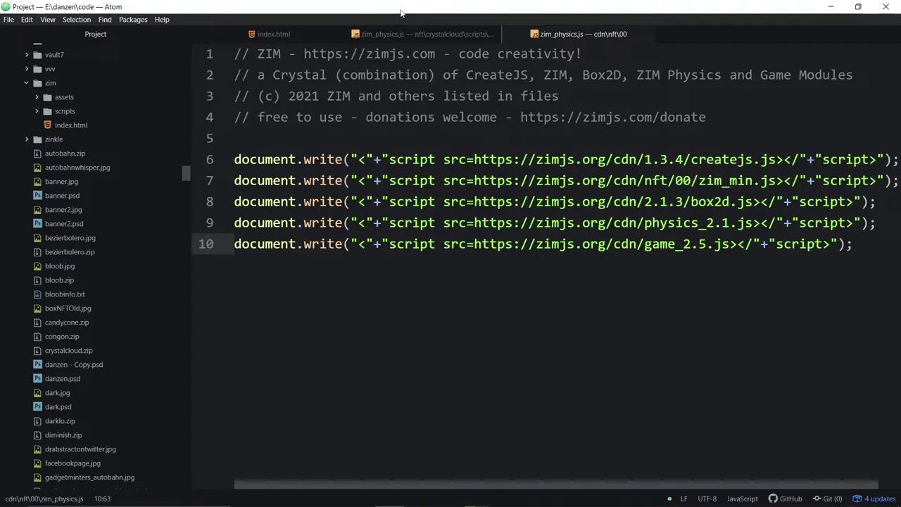
Switch to File Explorer's nft folder, view the Send to options for the candycone folder, and return to Atom
left_click_drag(399, 10, 436, 68)
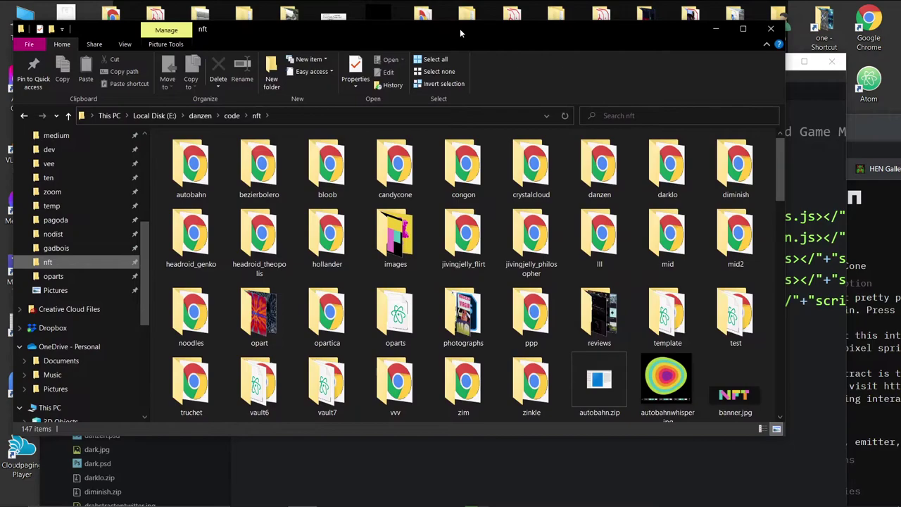
double_click(459, 29)
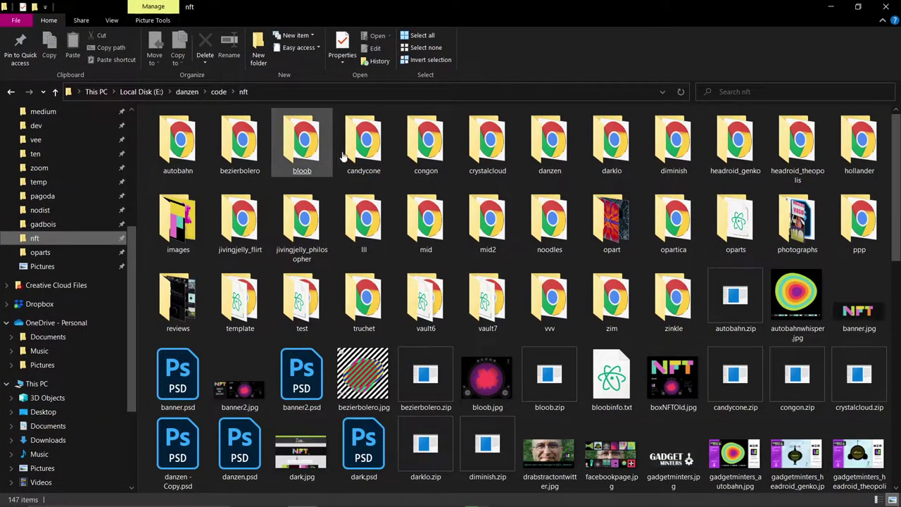
right_click(367, 144)
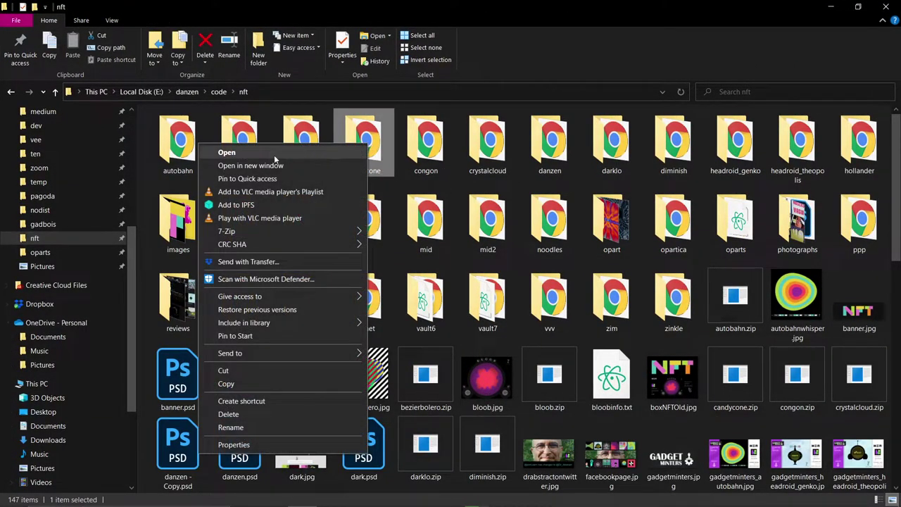
mouse_move(246, 354)
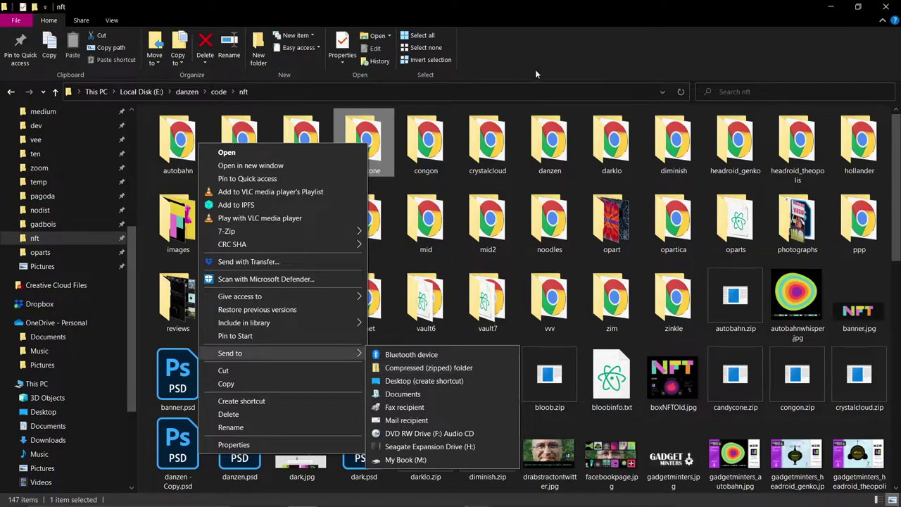
left_click(598, 60)
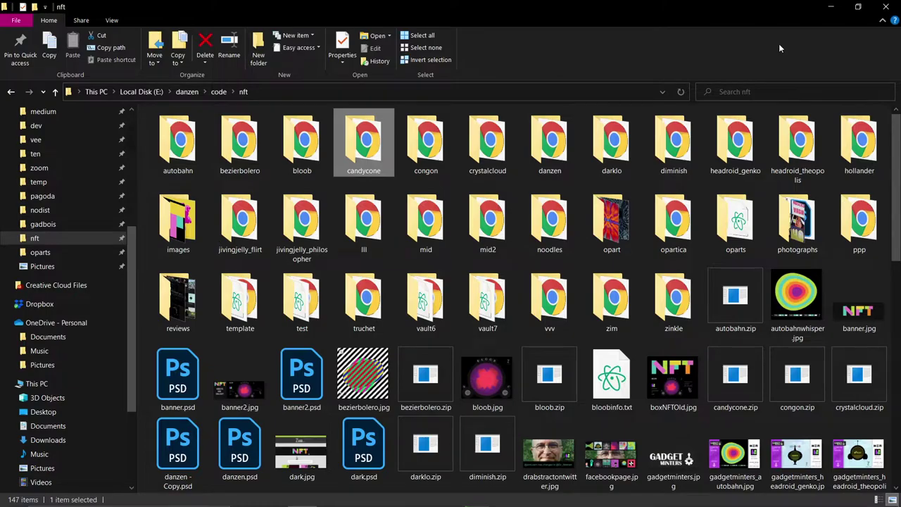
left_click(830, 8)
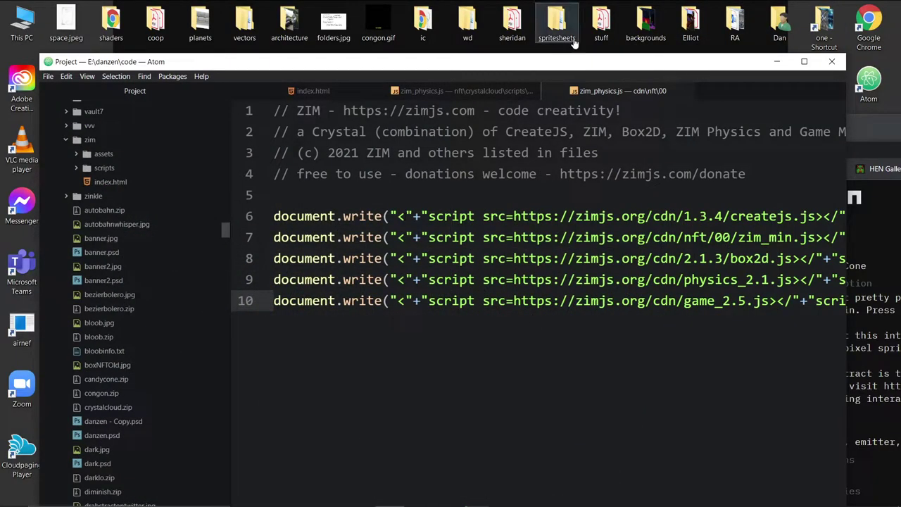
double_click(554, 64)
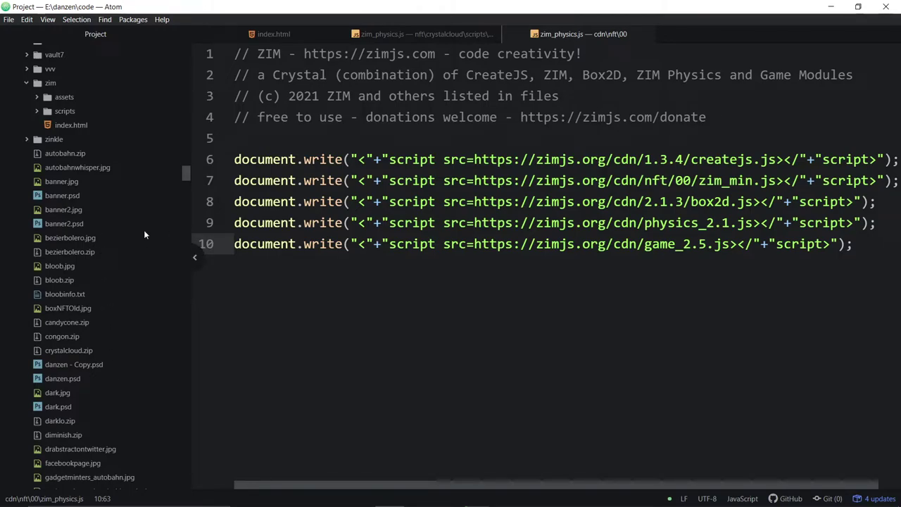
Switch to the hic et nunc mint page in Chrome and select candycone.zip from the nft folder as the OBJKT file
key("alt+Tab")
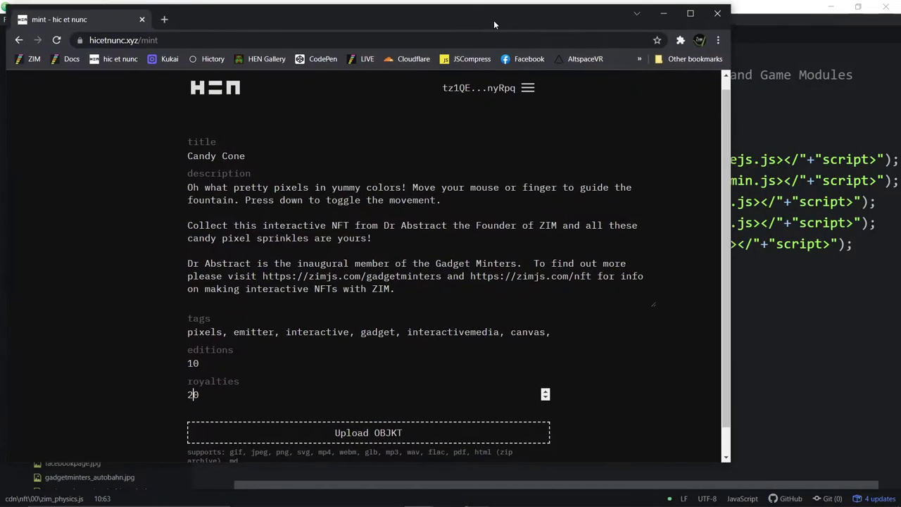
left_click(337, 431)
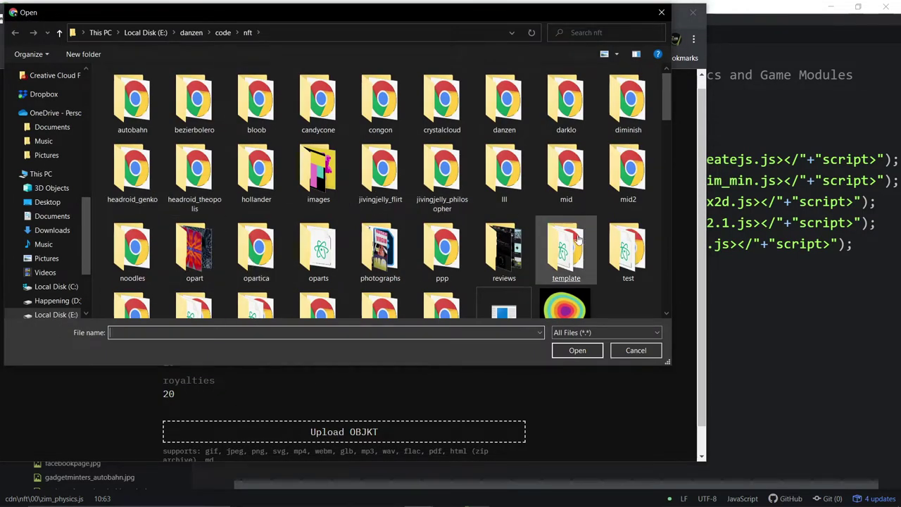
scroll(571, 253, "down", 5)
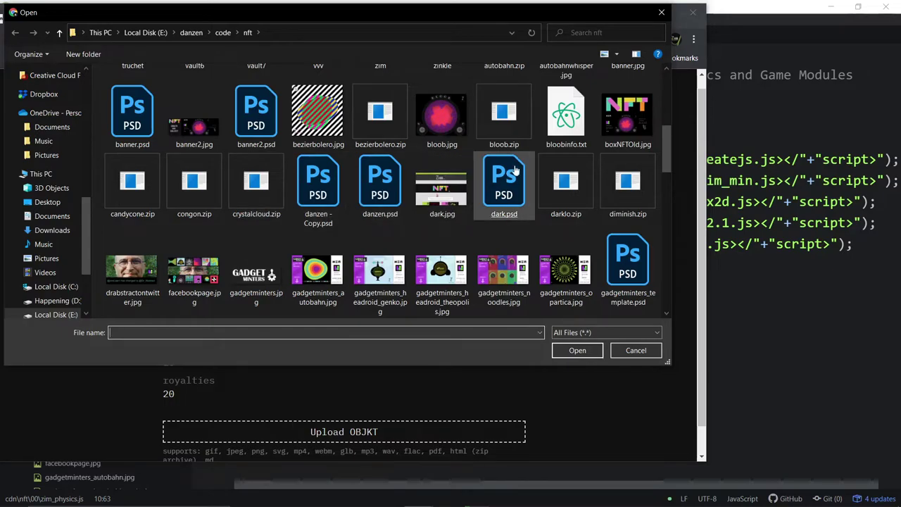
double_click(134, 187)
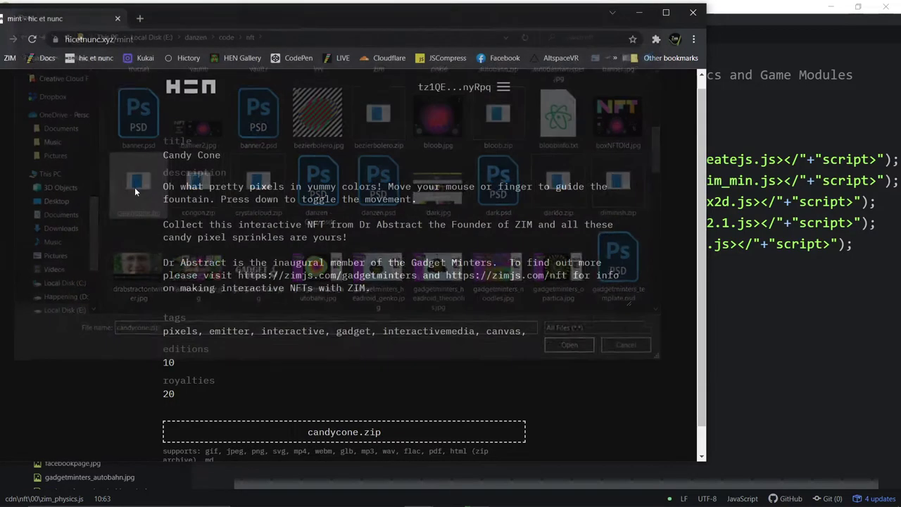
Select candycone.gif from the candycone assets folder as the cover image
scroll(583, 326, "down", 1)
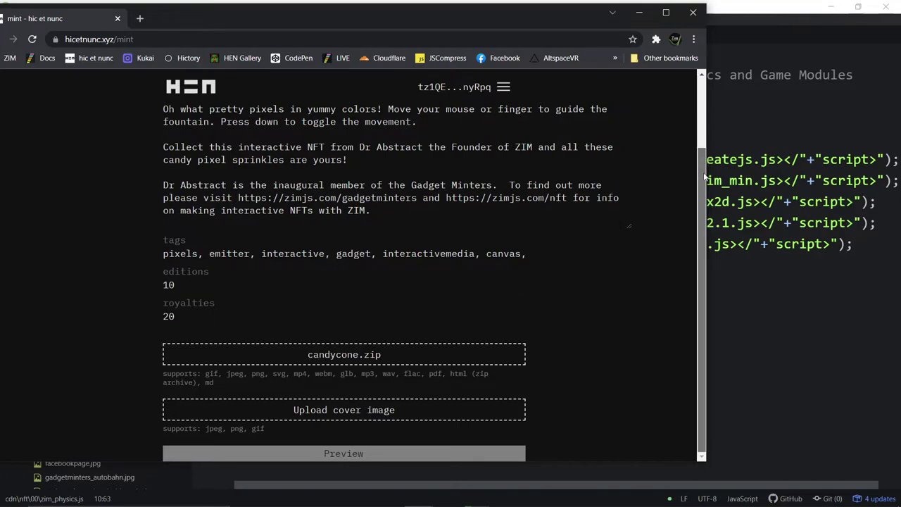
left_click(366, 411)
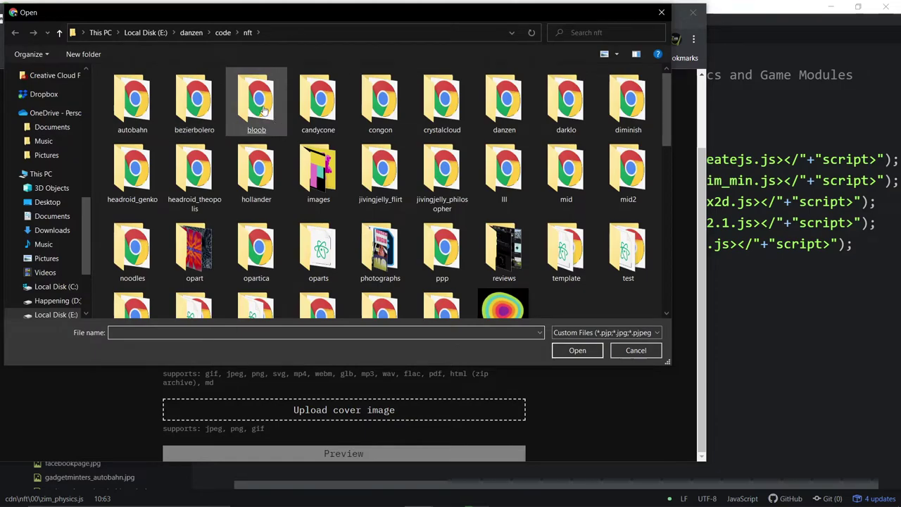
double_click(318, 104)
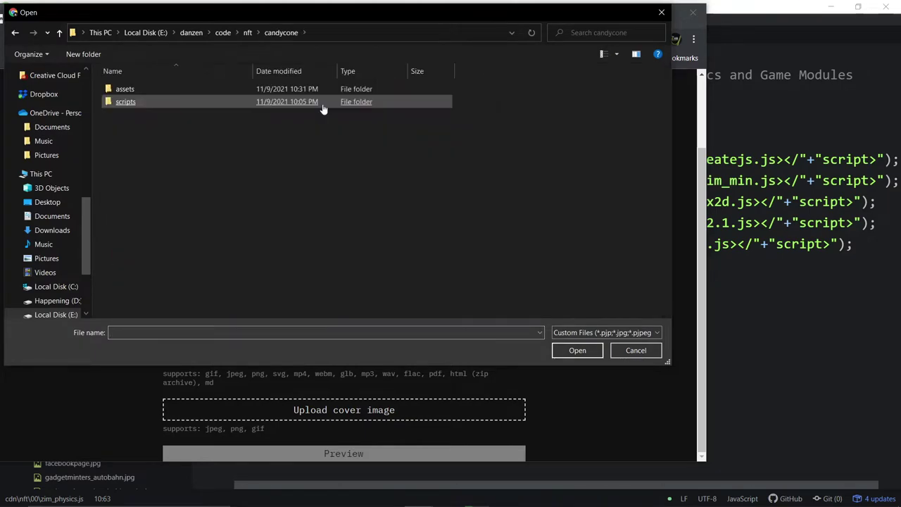
double_click(125, 90)
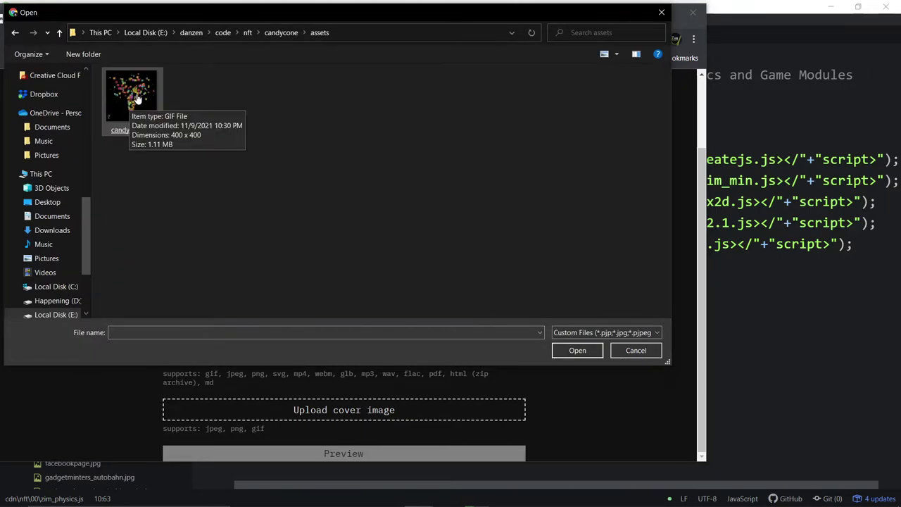
double_click(131, 107)
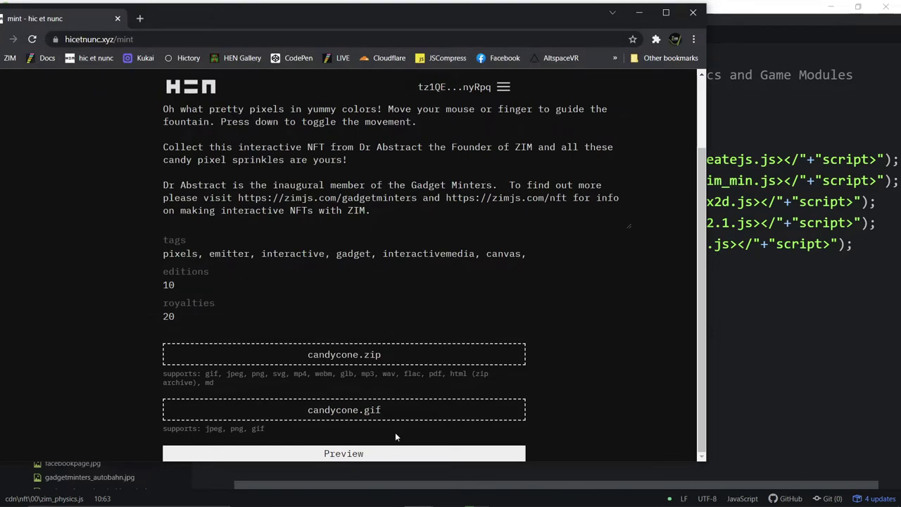
Preview the OBJKT in a maximized browser window, view the interactive piece in full screen, and exit full screen
left_click(375, 455)
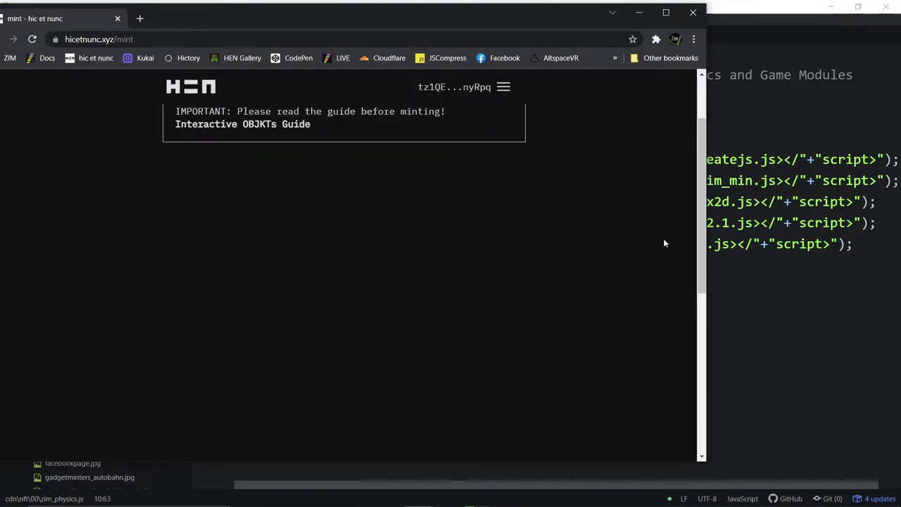
left_click(665, 12)
scroll(776, 252, "down", 1)
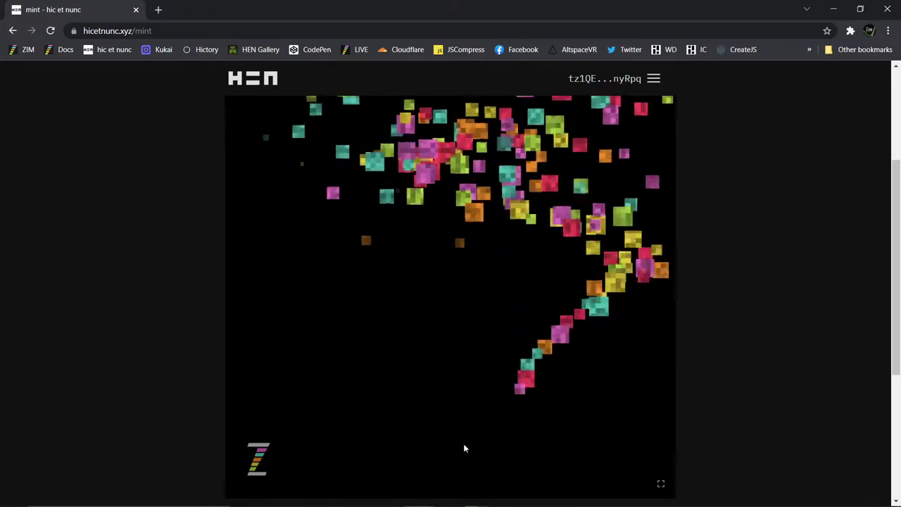
left_click(660, 485)
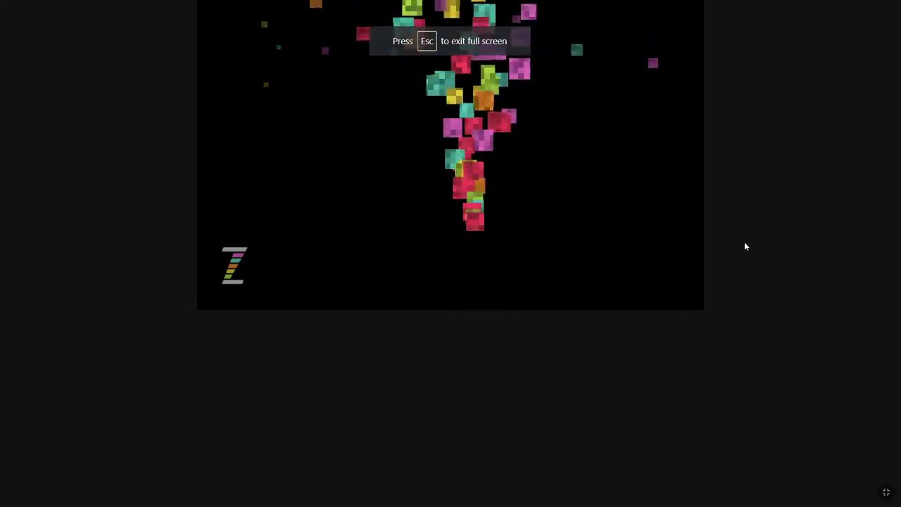
left_click(886, 492)
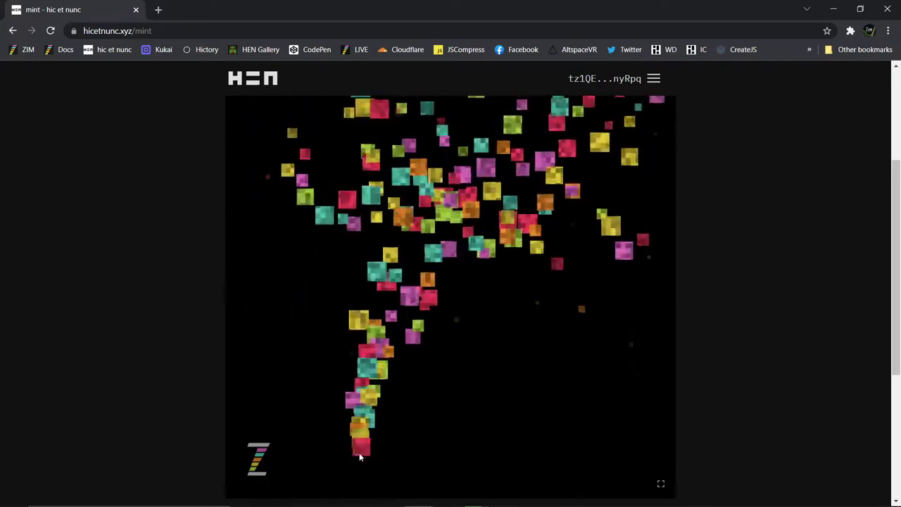
Review the Candy Cone preview, checking its title, description, tags, minting cost and royalties
scroll(848, 361, "down", 3)
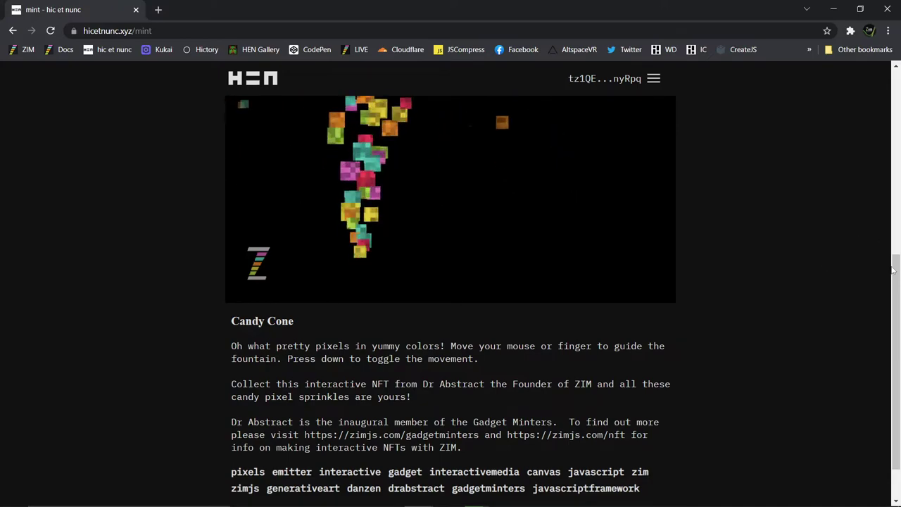
left_click_drag(897, 264, 899, 301)
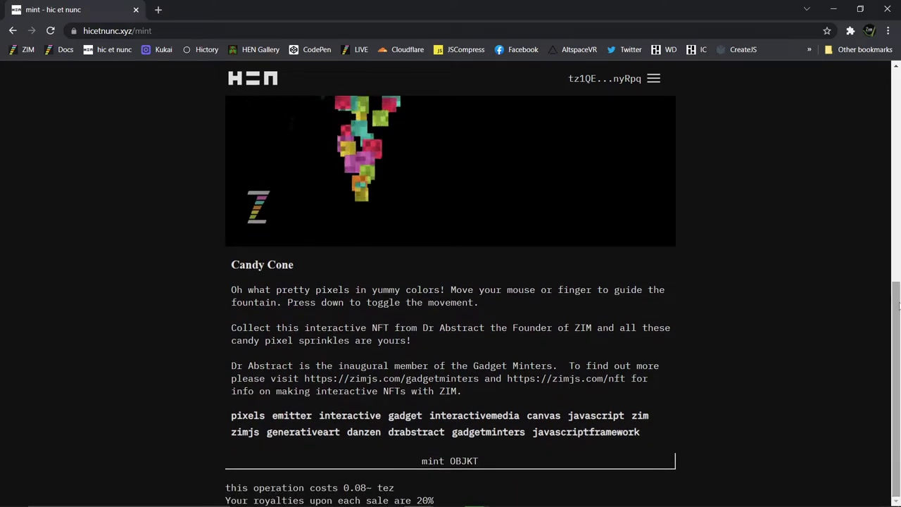
left_click_drag(232, 265, 298, 268)
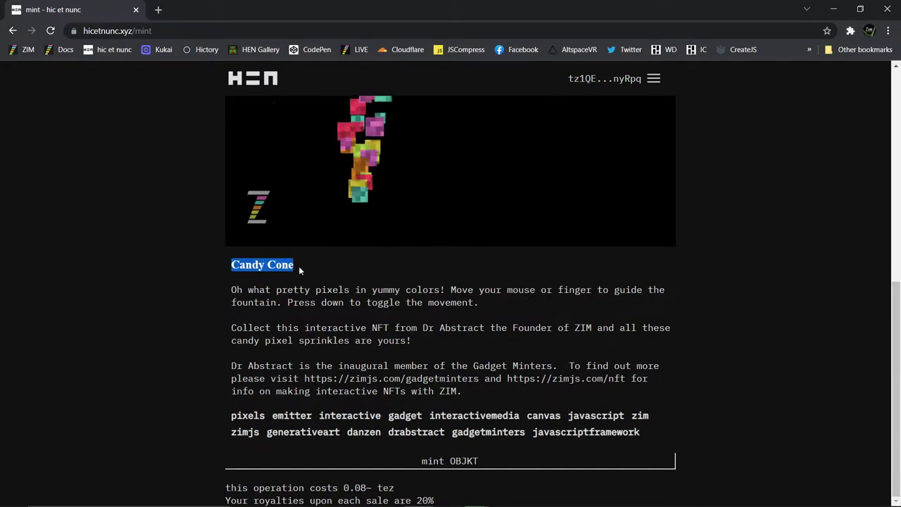
left_click_drag(231, 289, 442, 378)
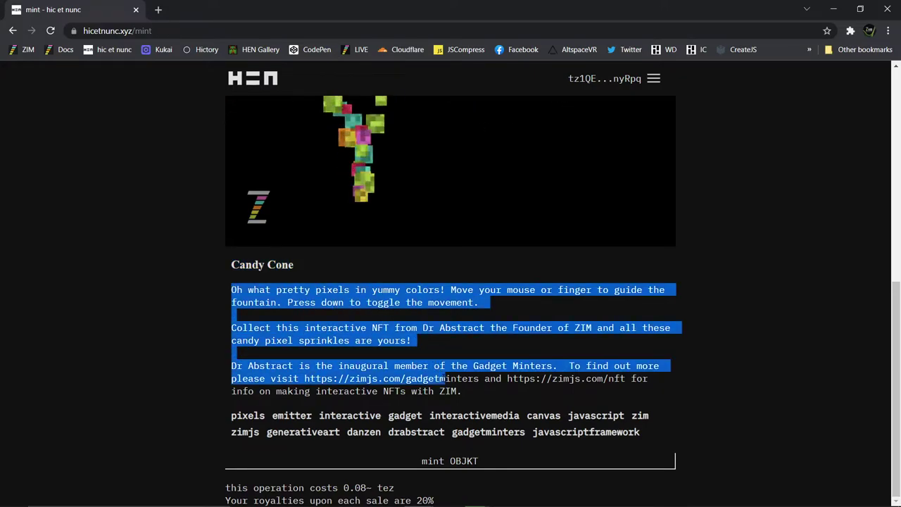
left_click(442, 378)
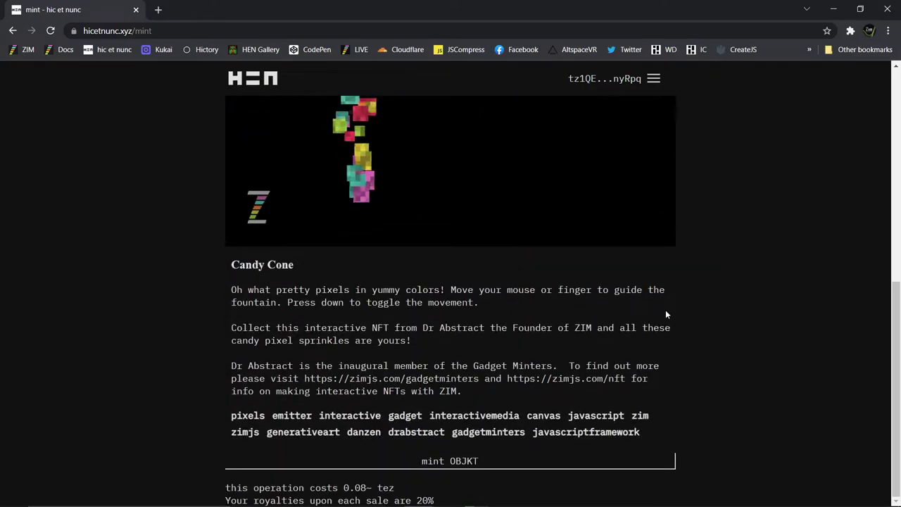
scroll(731, 321, "up", 4)
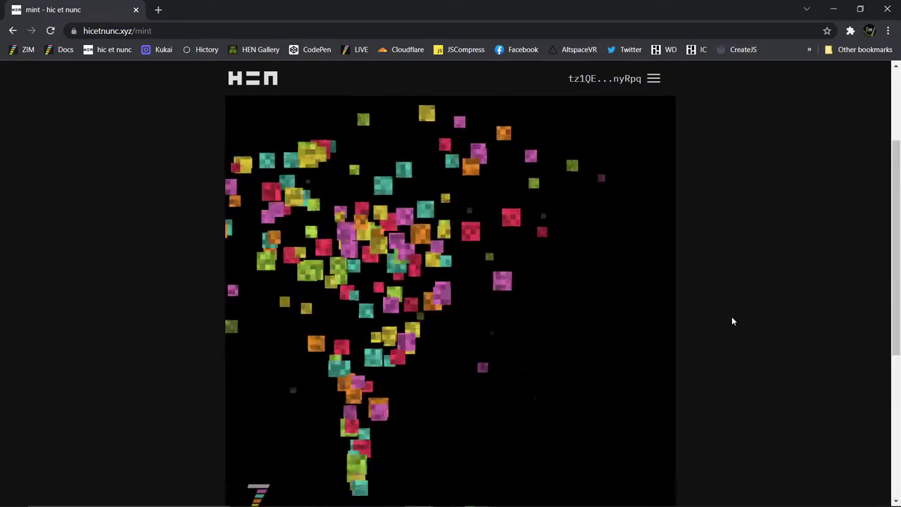
scroll(731, 321, "down", 4)
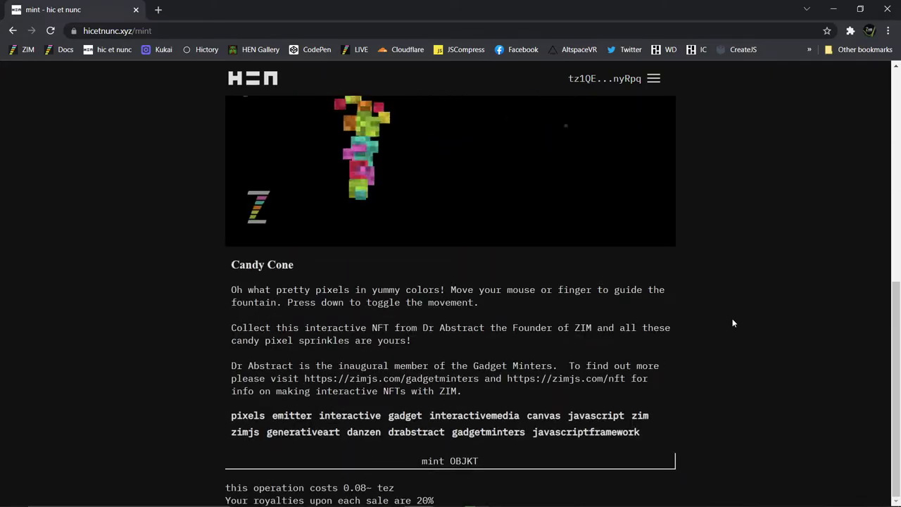
Mint the Candy Cone OBJKT and open the transaction request in Kukai Wallet
left_click(464, 462)
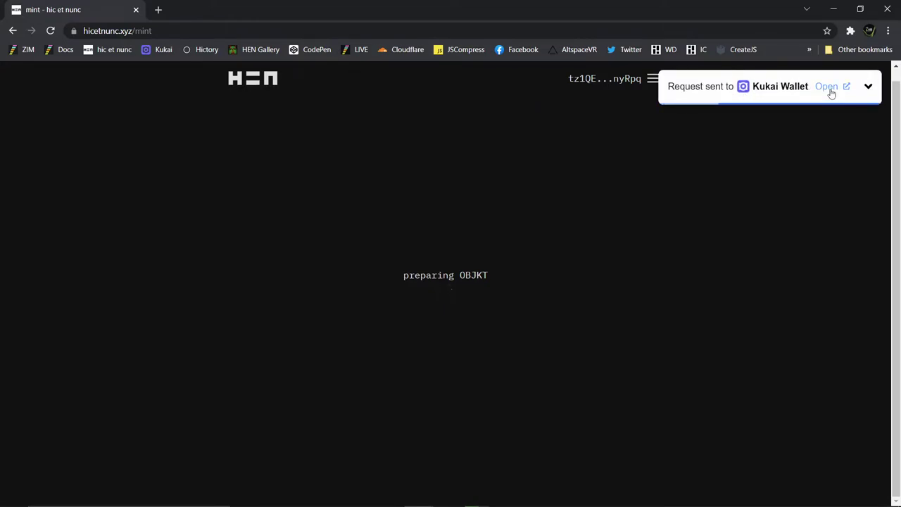
left_click(828, 87)
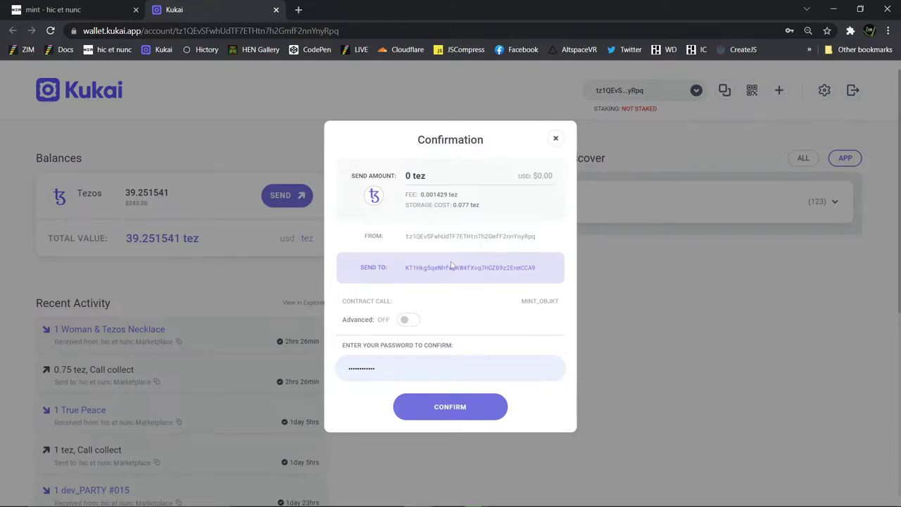
Confirm the mint_OBJKT transaction in Kukai Wallet and check the Tezos balance and the Candy Cone entry in the recent activity
left_click(454, 408)
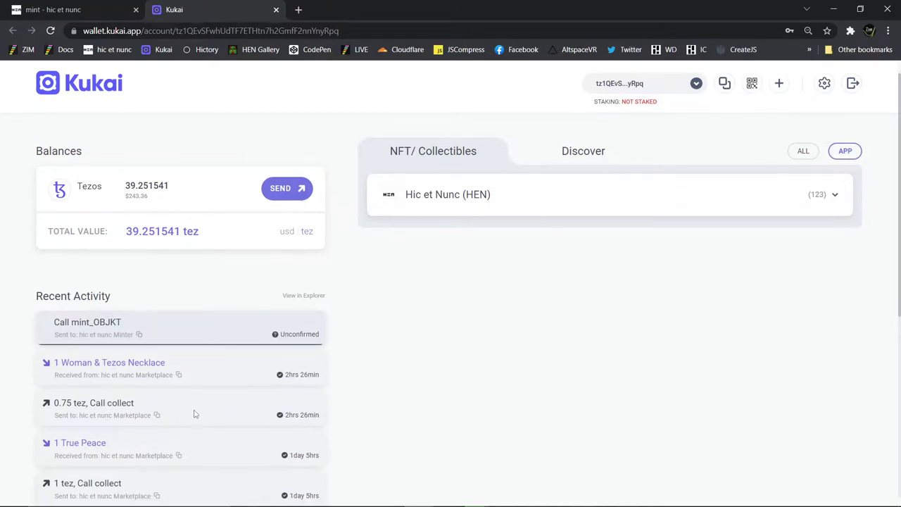
scroll(195, 416, "down", 3)
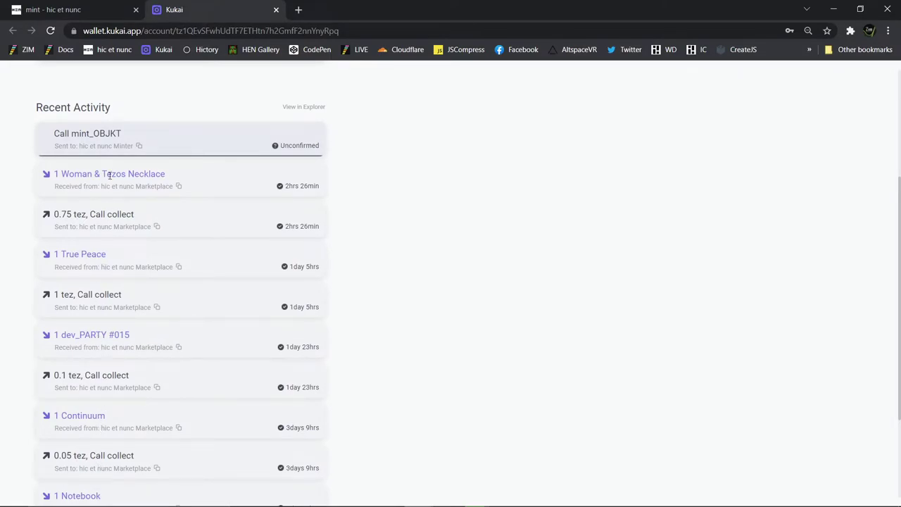
scroll(187, 420, "up", 3)
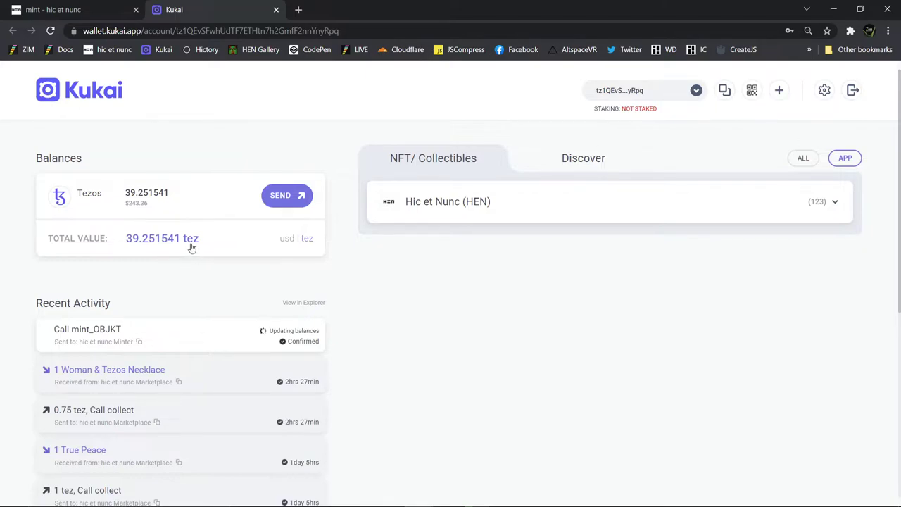
left_click_drag(129, 203, 144, 203)
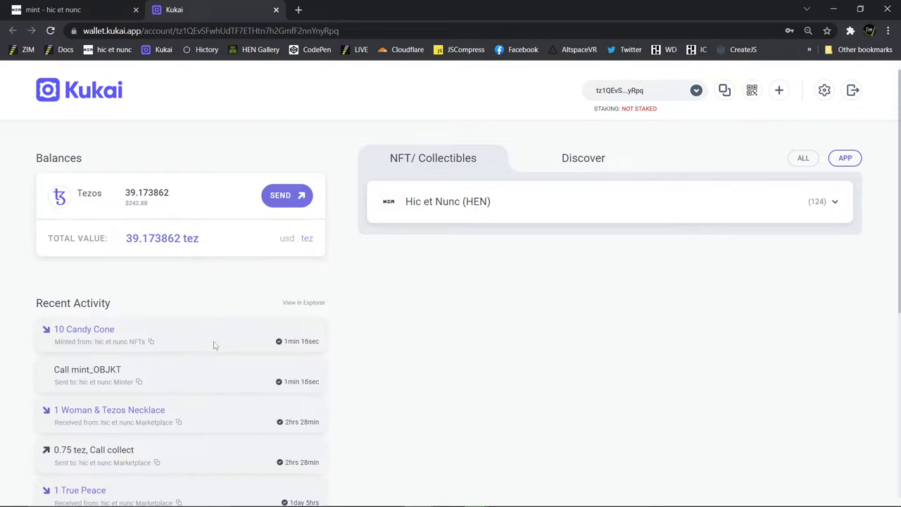
left_click_drag(56, 329, 115, 340)
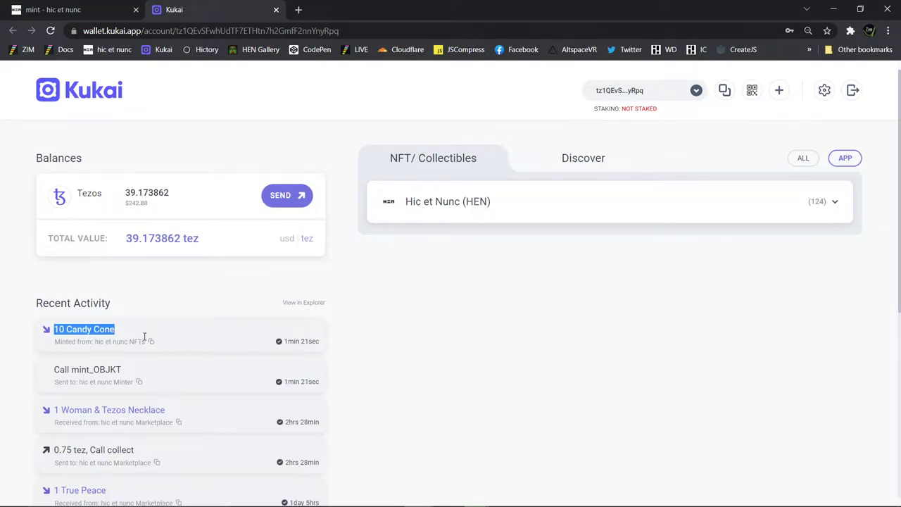
Close the wallet page and open the manage assets page on hic et nunc
left_click(276, 10)
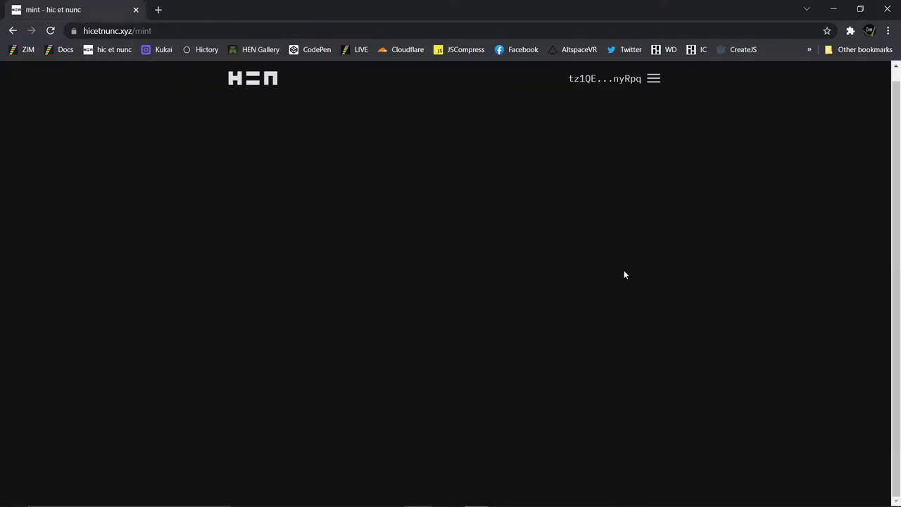
left_click(652, 82)
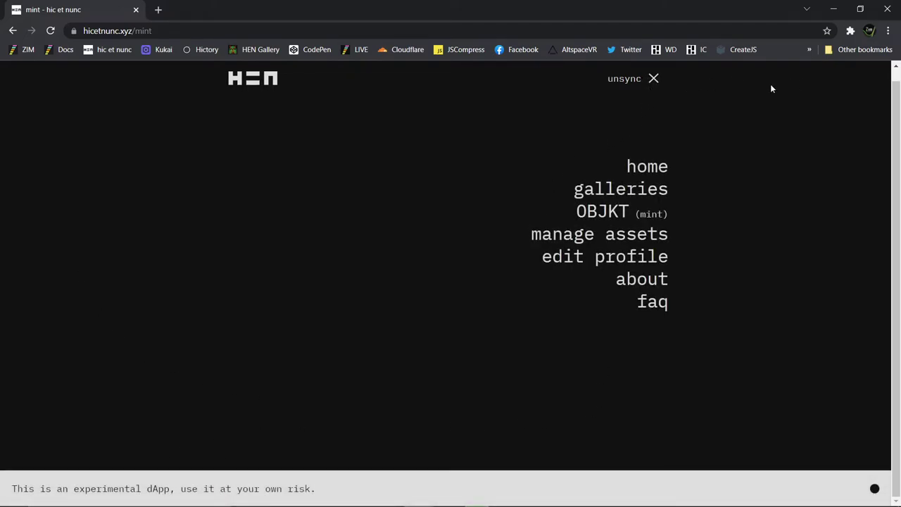
left_click(618, 239)
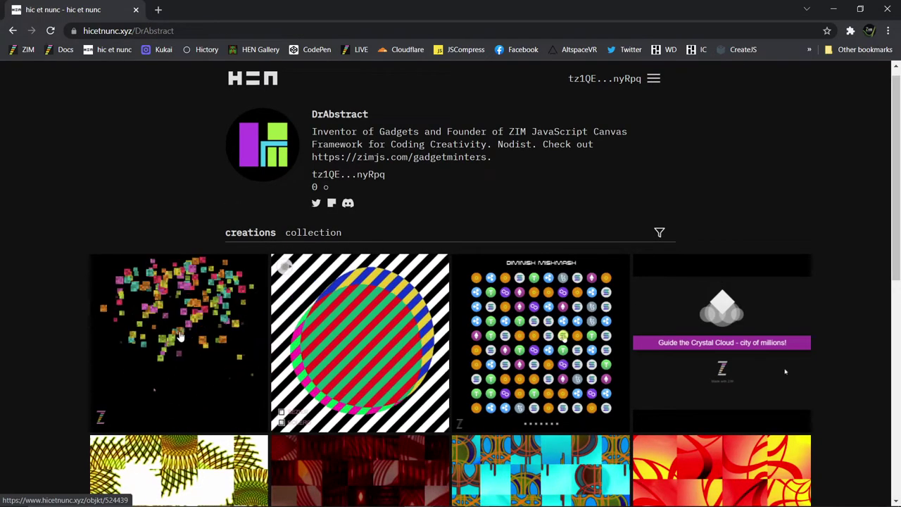
Look through the creations on the profile and open the newly minted Candy Cone OBJKT
scroll(554, 346, "down", 3)
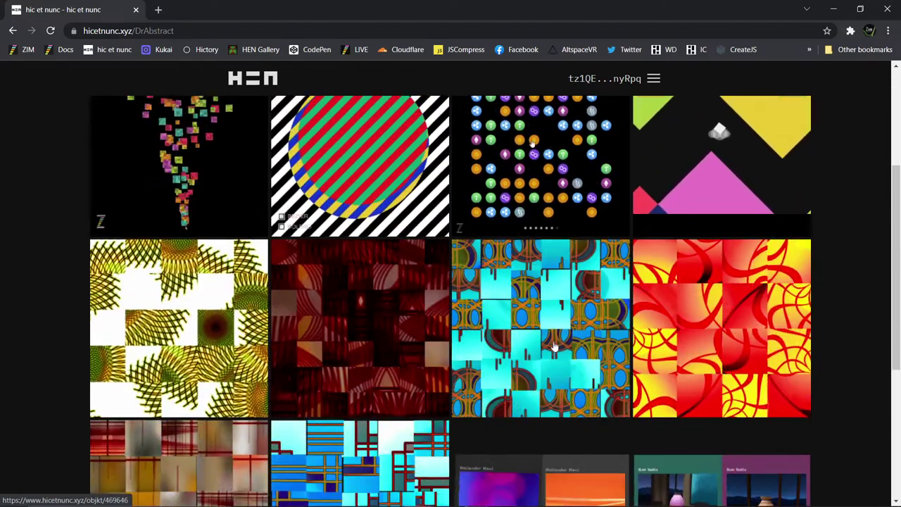
scroll(554, 346, "up", 2)
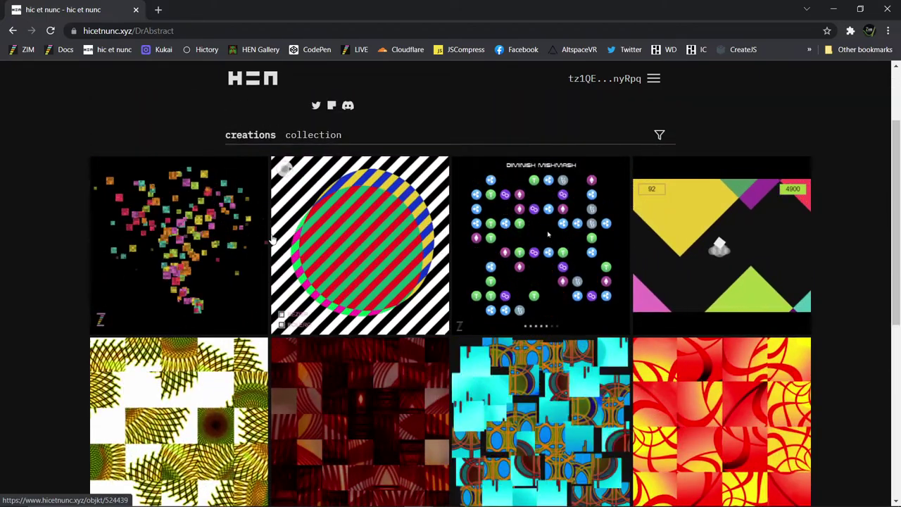
scroll(324, 274, "down", 2)
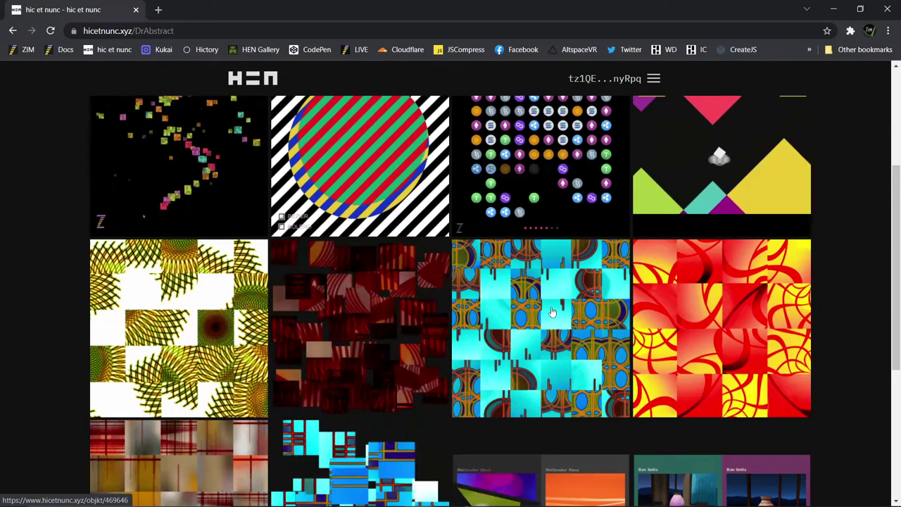
scroll(711, 342, "down", 2)
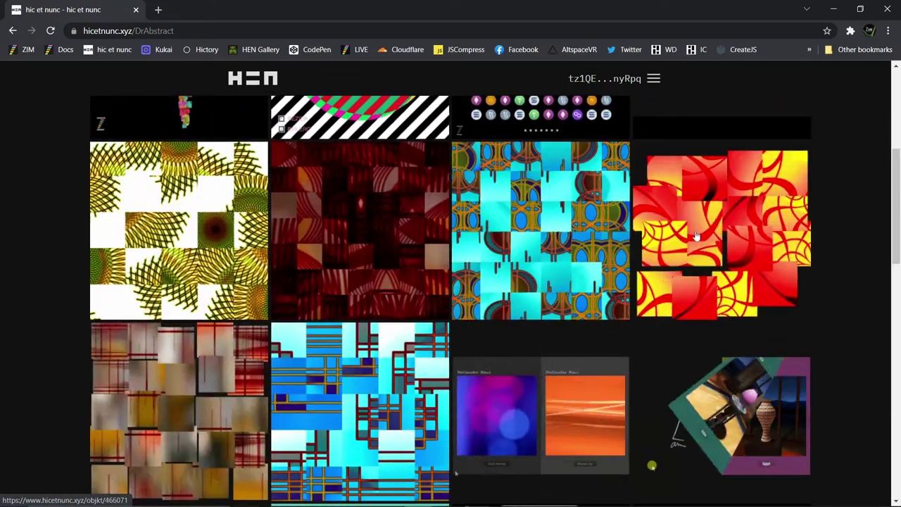
scroll(276, 320, "up", 2)
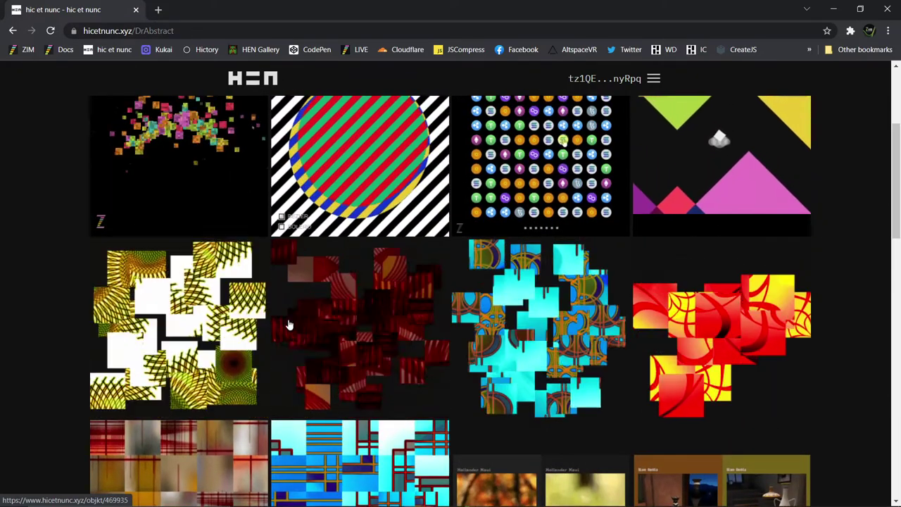
scroll(276, 321, "up", 2)
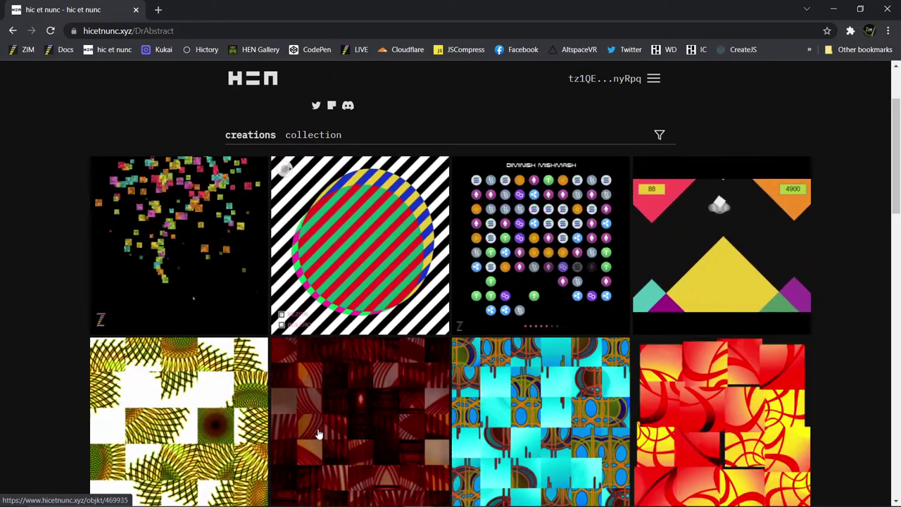
left_click(185, 268)
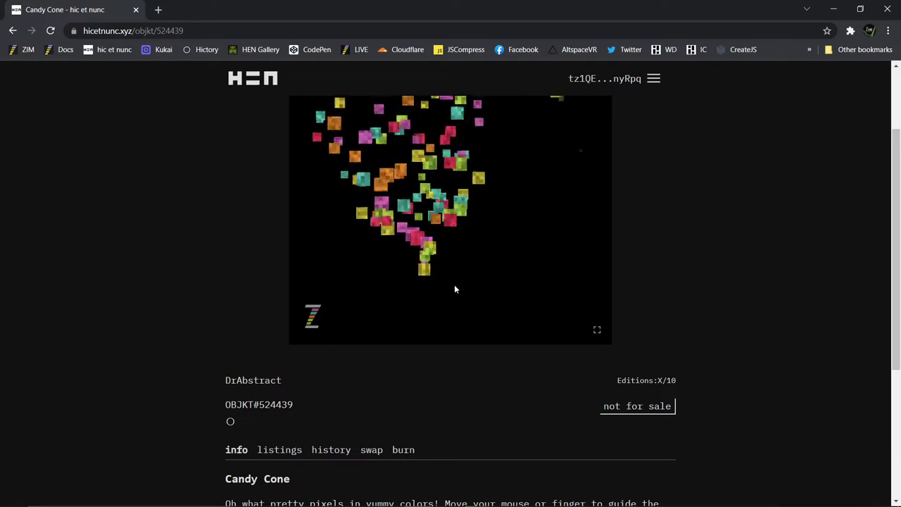
View the interactive Candy Cone piece on its OBJKT page in full screen and exit full screen
scroll(696, 310, "up", 2)
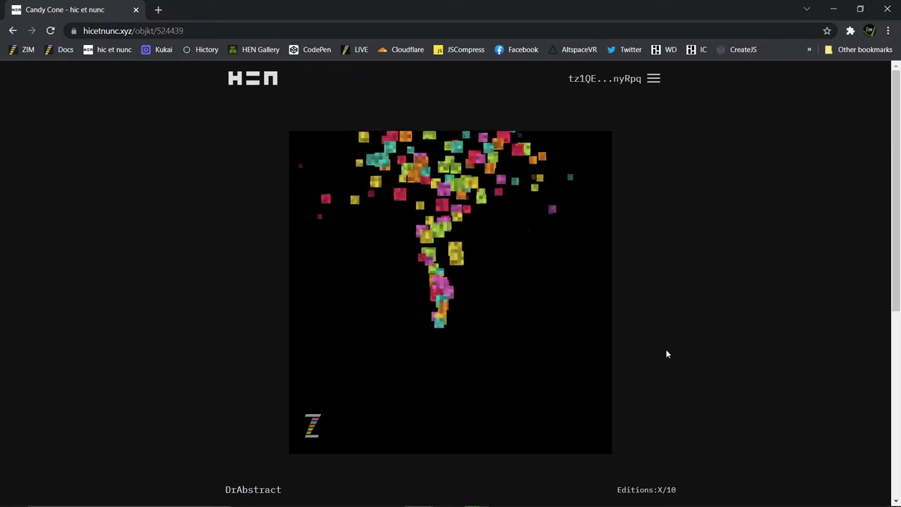
mouse_move(466, 430)
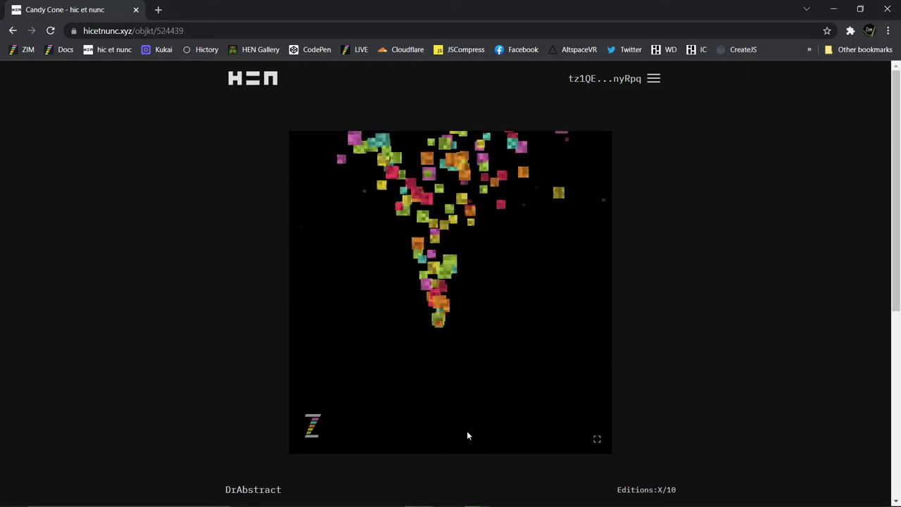
left_click(596, 442)
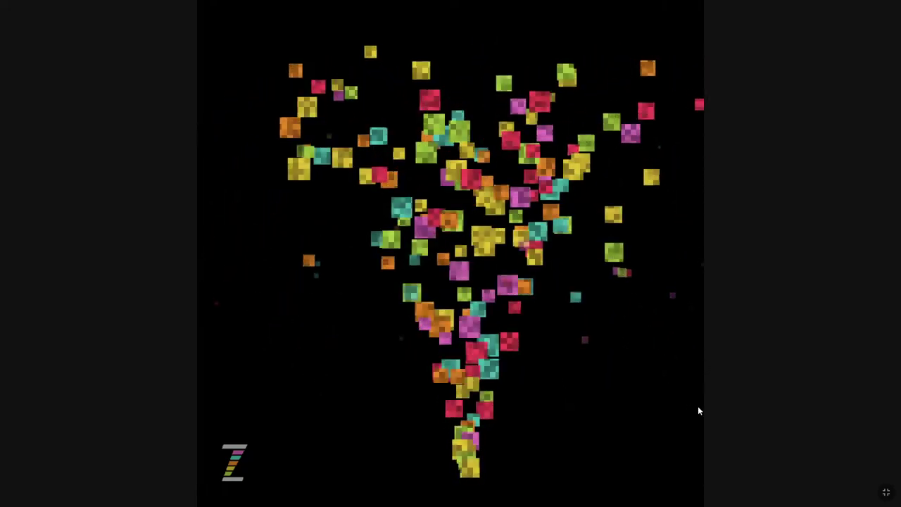
left_click(886, 491)
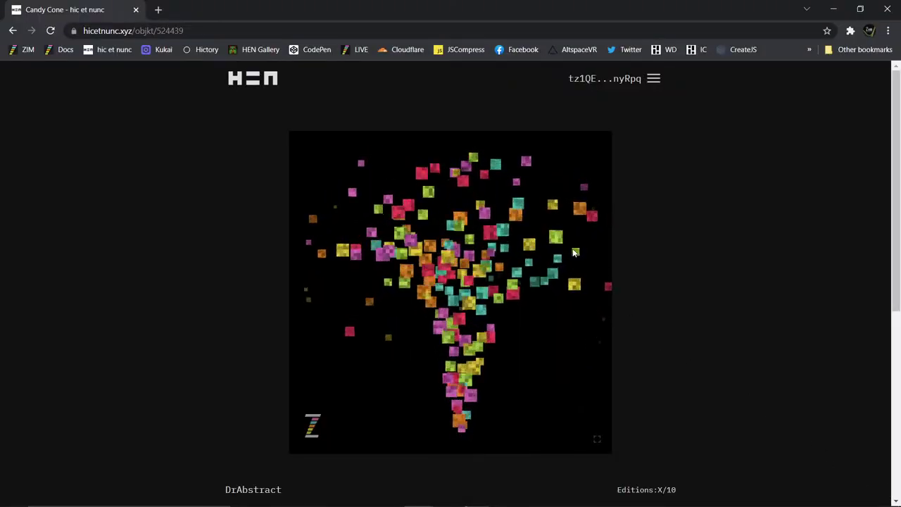
Submit a swap for the Candy Cone OBJKT with a quantity of 5 at 2 tez each
scroll(714, 260, "down", 3)
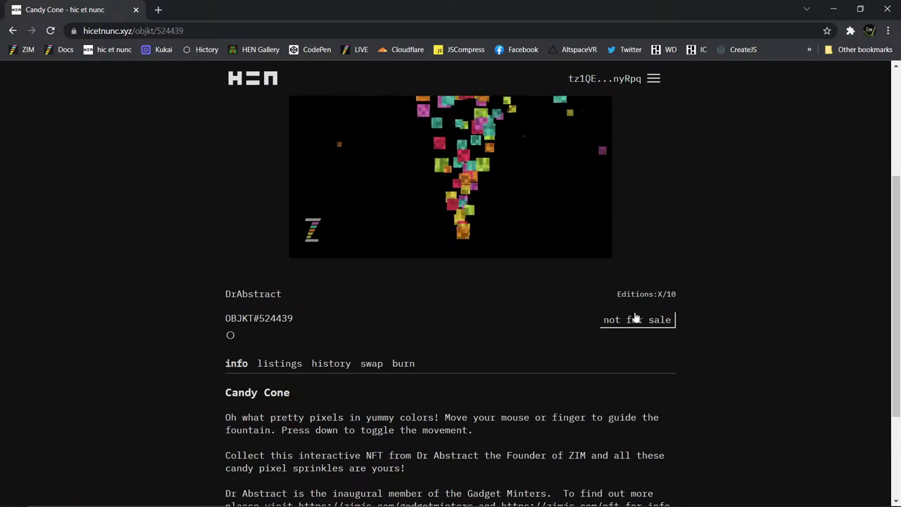
left_click(371, 365)
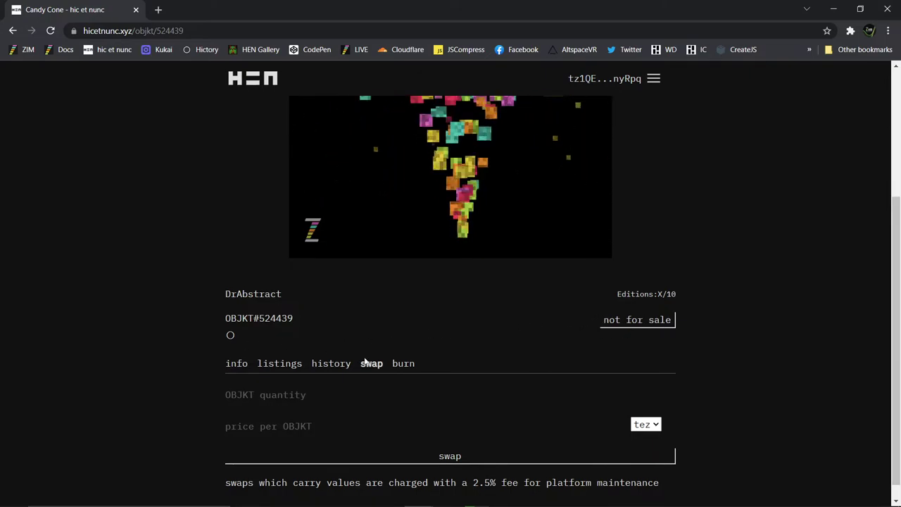
left_click(331, 395)
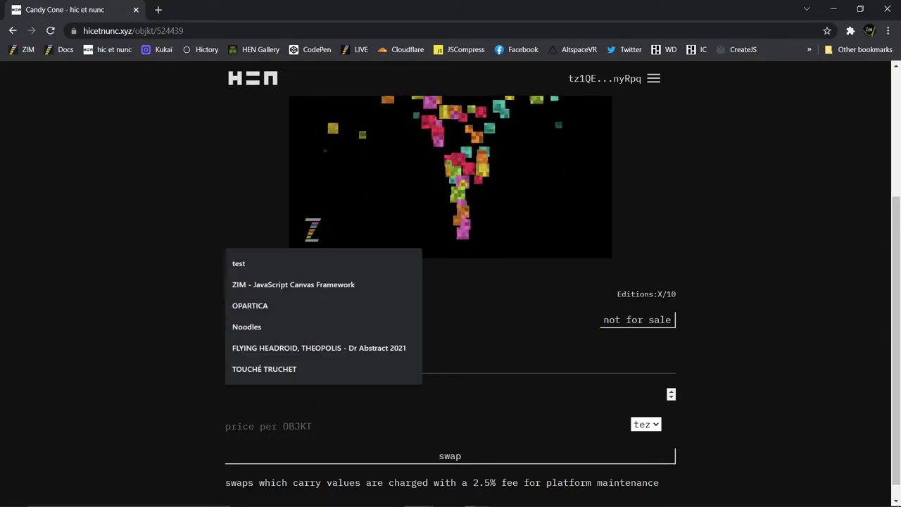
type("5")
left_click(276, 426)
type("2")
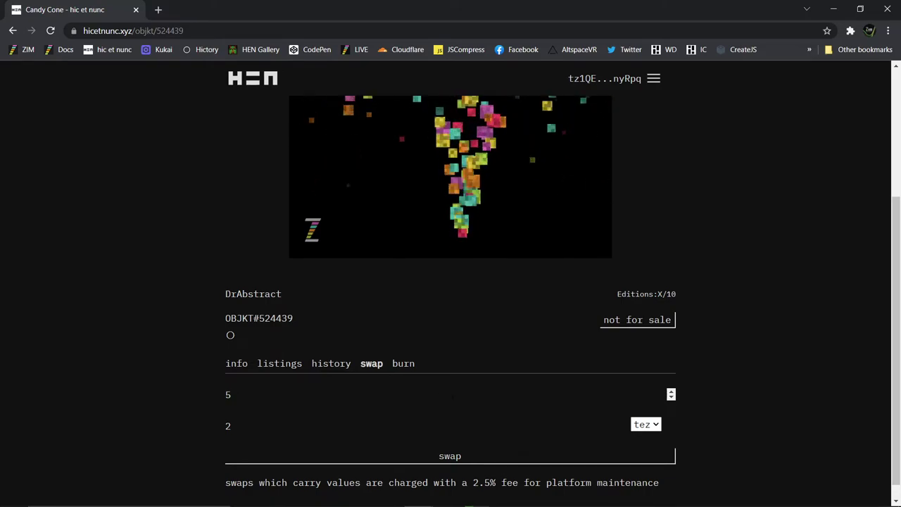
left_click(443, 459)
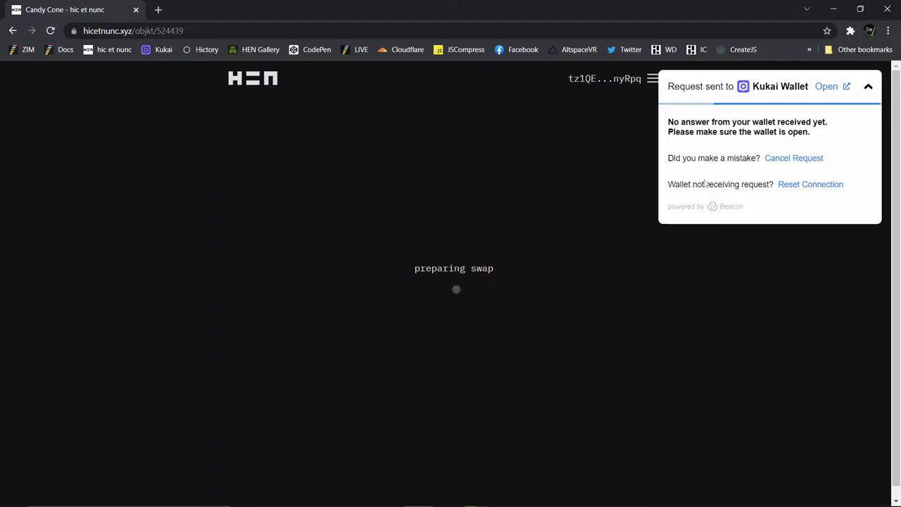
Open the swap request in Kukai Wallet, enter the wallet password, confirm the transaction and check the recent activity
left_click(829, 87)
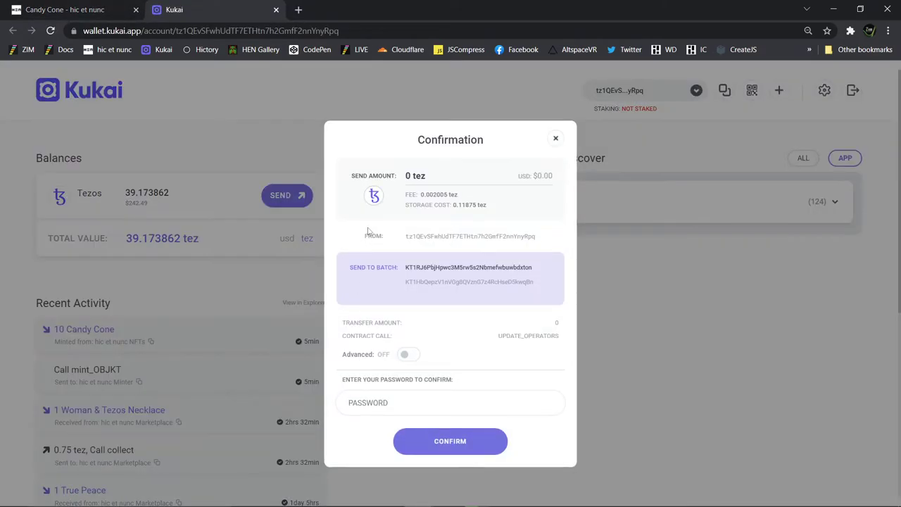
left_click(457, 442)
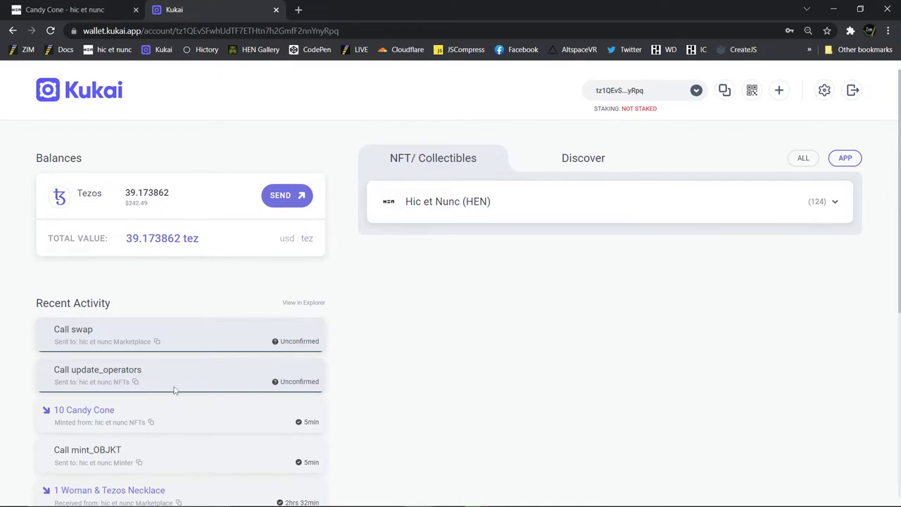
left_click_drag(56, 409, 64, 410)
Return to the Candy Cone OBJKT page and reload it to check its sale listing
left_click(65, 10)
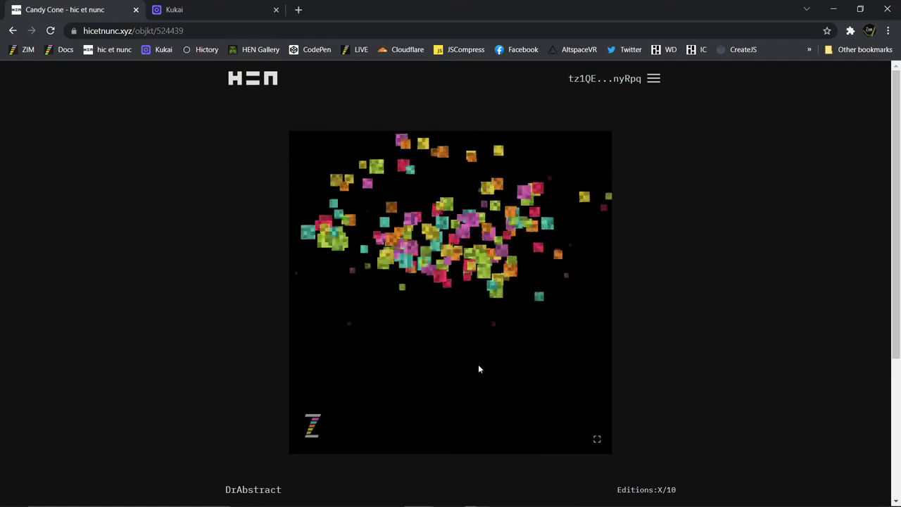
scroll(638, 354, "down", 3)
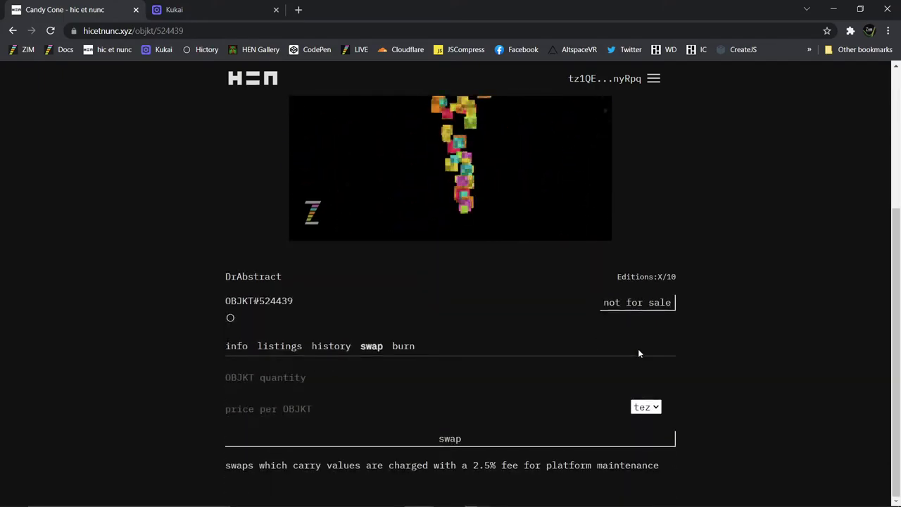
left_click(50, 31)
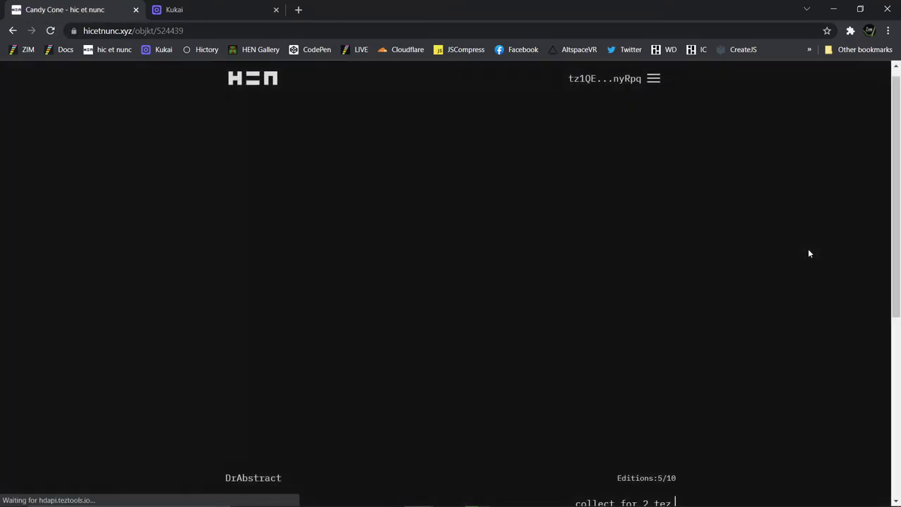